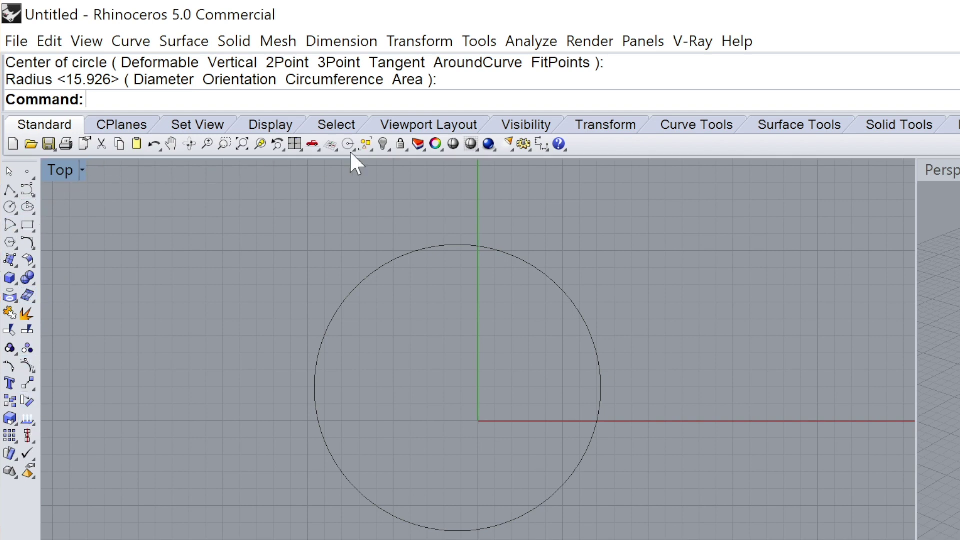
Draw a polyline from inside the circle and a horizontal line in the Top view
{"action": "left_click", "coordinate": [10, 187]}
{"action": "left_click", "coordinate": [408, 388]}
{"action": "left_click", "coordinate": [728, 403]}
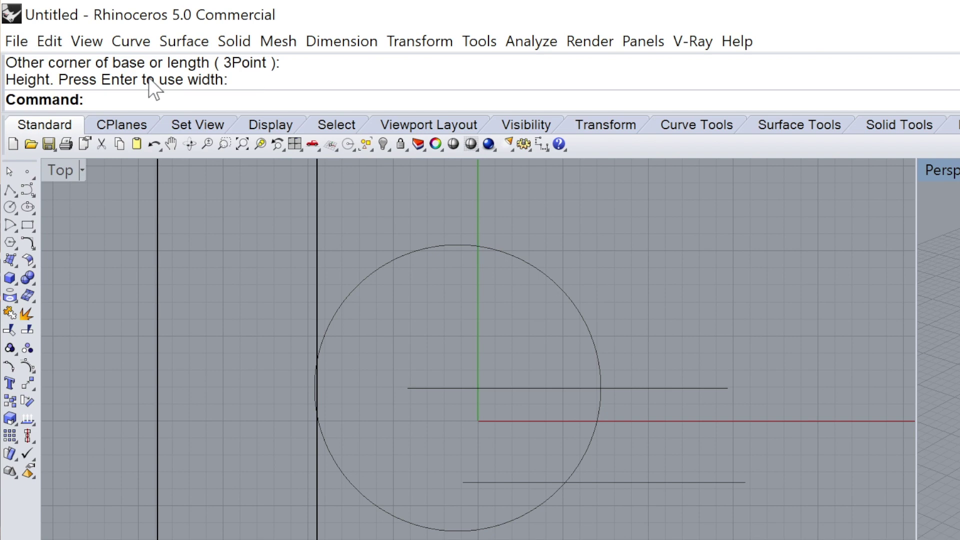
{"action": "key", "text": "Return"}
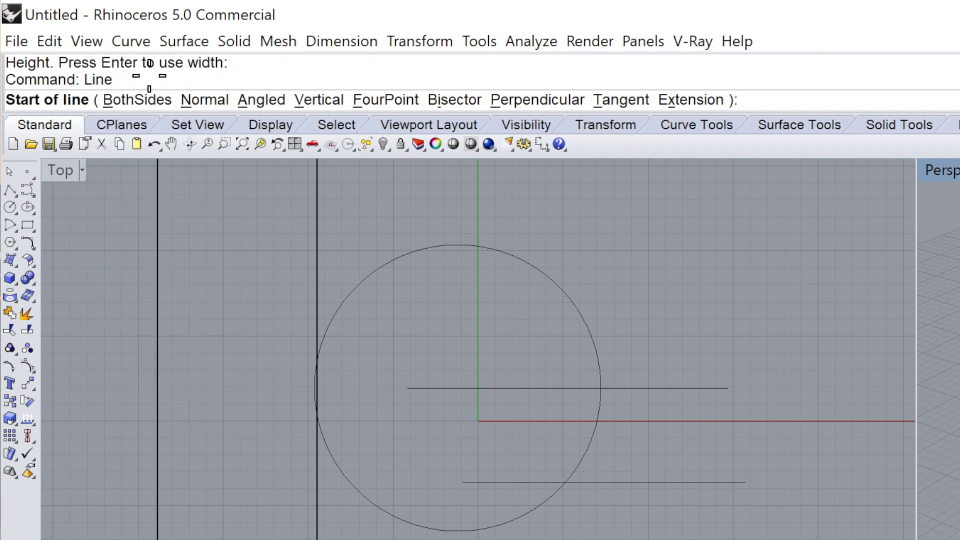
{"action": "left_click", "coordinate": [596, 261]}
{"action": "left_click", "coordinate": [770, 276]}
{"action": "key", "text": "Return"}
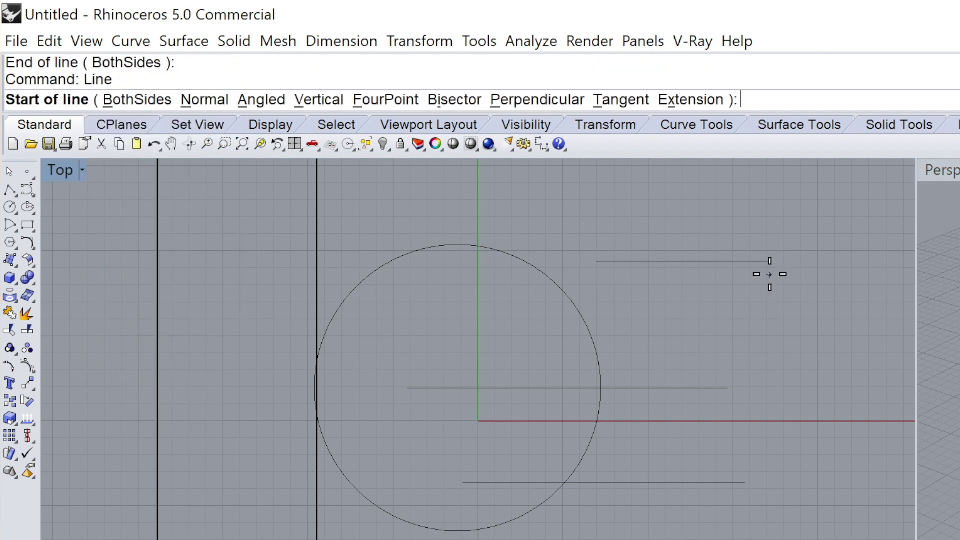
{"action": "key", "text": "Escape"}
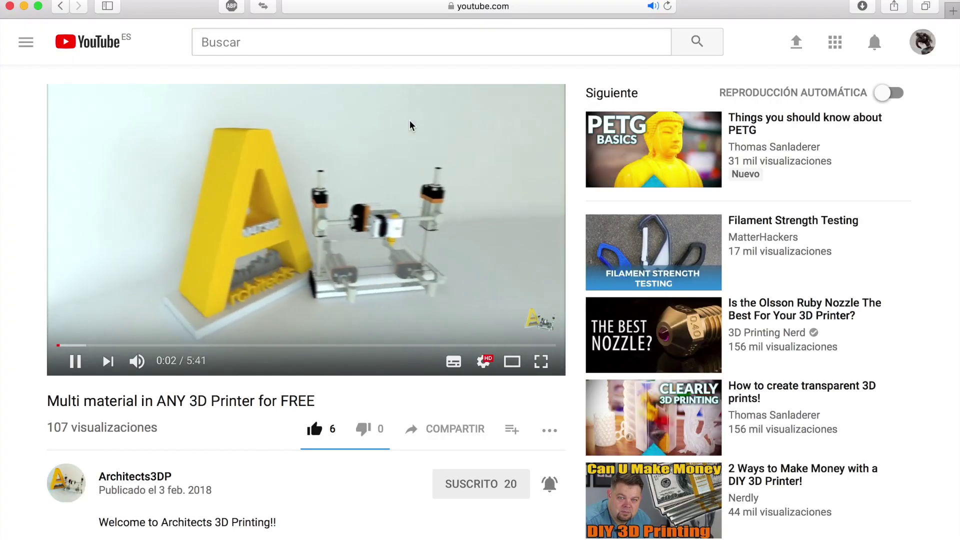
Scroll down and write a placeholder public comment
{"action": "scroll", "coordinate": [410, 121], "scroll_direction": "down", "scroll_amount": 6}
{"action": "scroll", "coordinate": [410, 122], "scroll_direction": "down", "scroll_amount": 5}
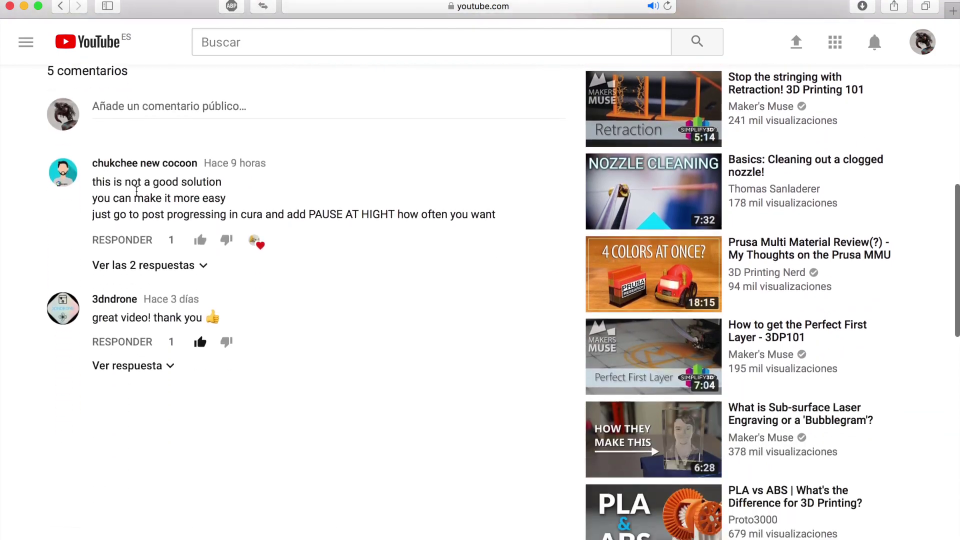
{"action": "left_click", "coordinate": [129, 99]}
{"action": "type", "text": "pasjdfkl"}
{"action": "type", "text": "asñldfkj añsldkfj asdljf alsdj"}
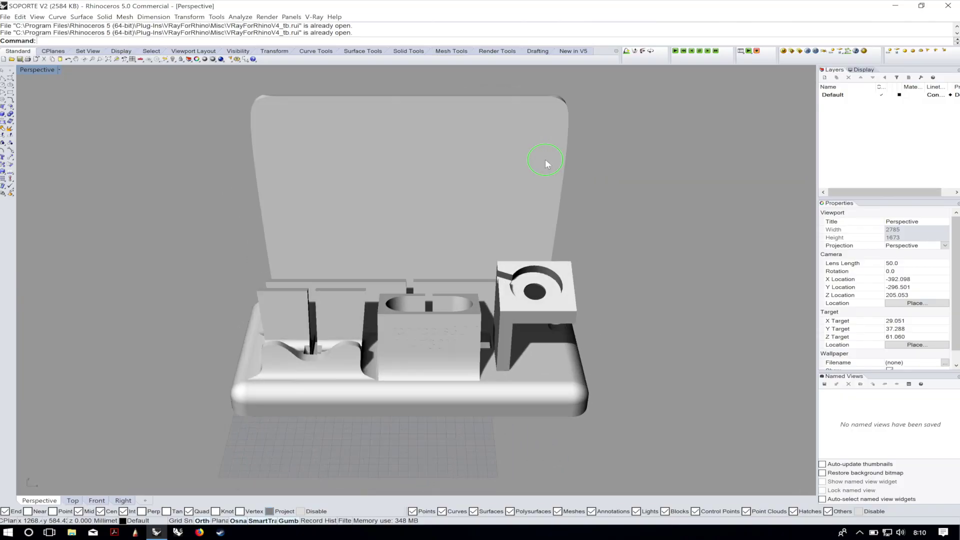
{"action": "right_click_drag", "start_coordinate": [545, 159], "coordinate": [508, 154]}
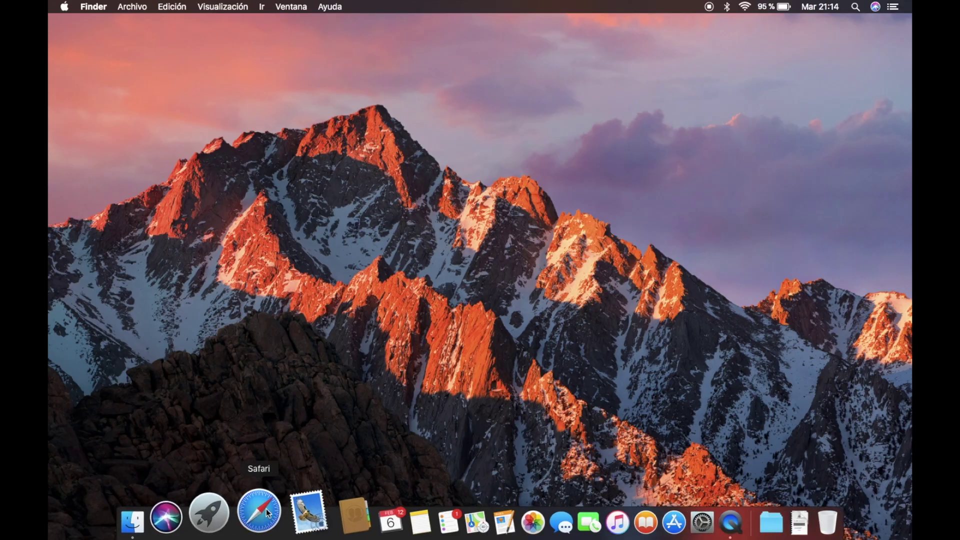
Go to rhino3d.com in Safari and request the Rhino 5 for Mac evaluation with an e-mail
{"action": "left_click", "coordinate": [266, 508]}
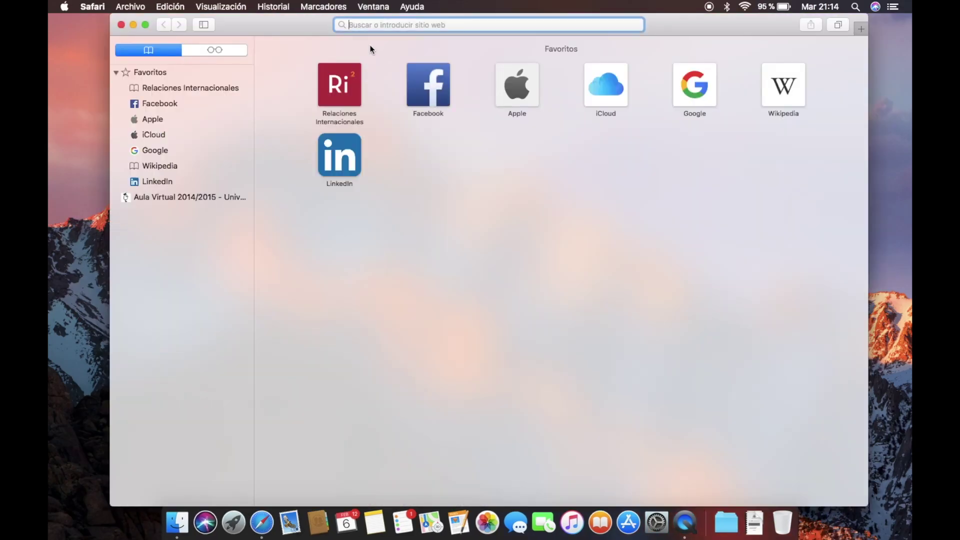
{"action": "type", "text": "rhino"}
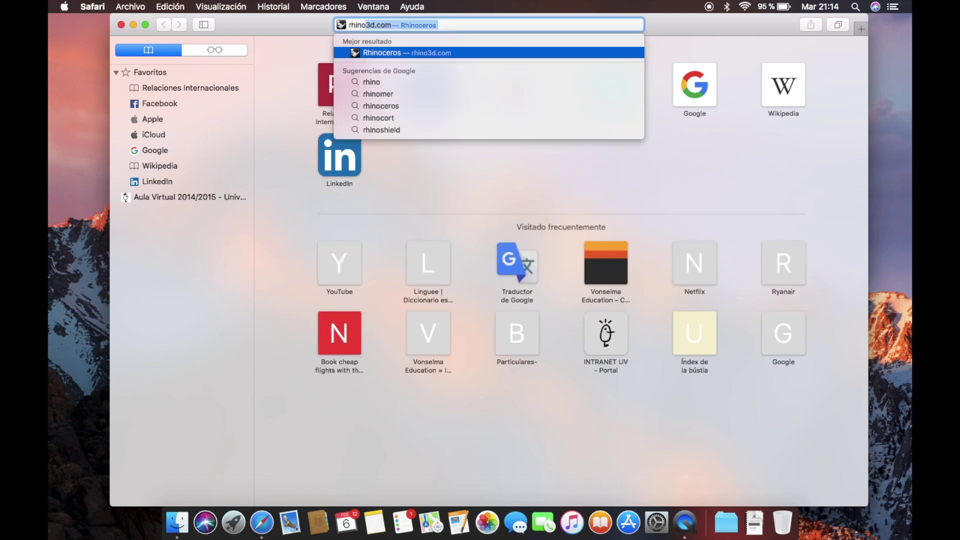
{"action": "key", "text": "Return"}
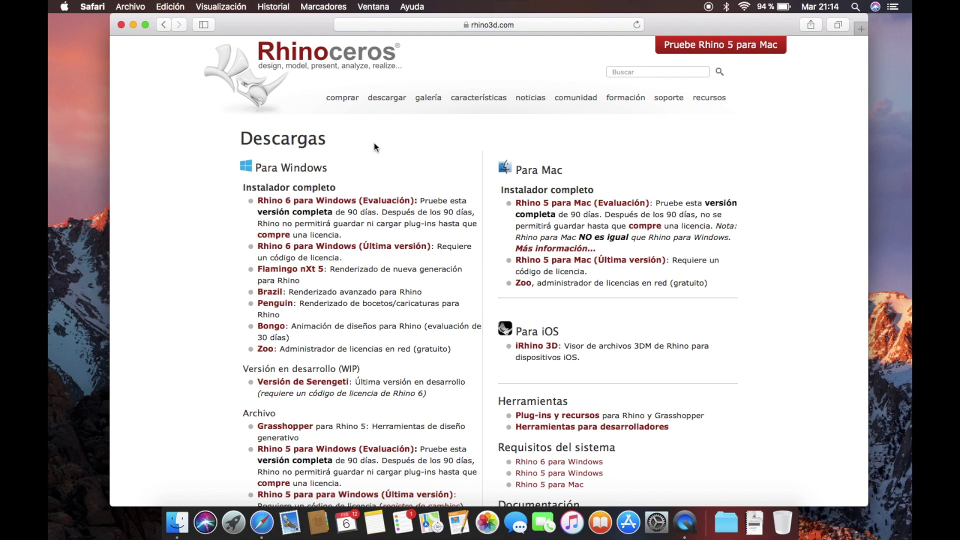
{"action": "left_click", "coordinate": [531, 204]}
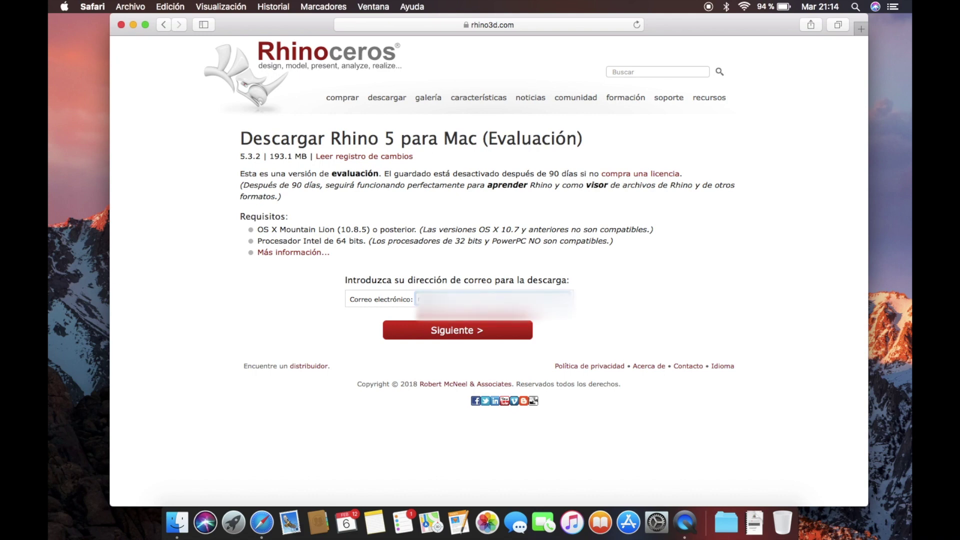
{"action": "key", "text": "Return"}
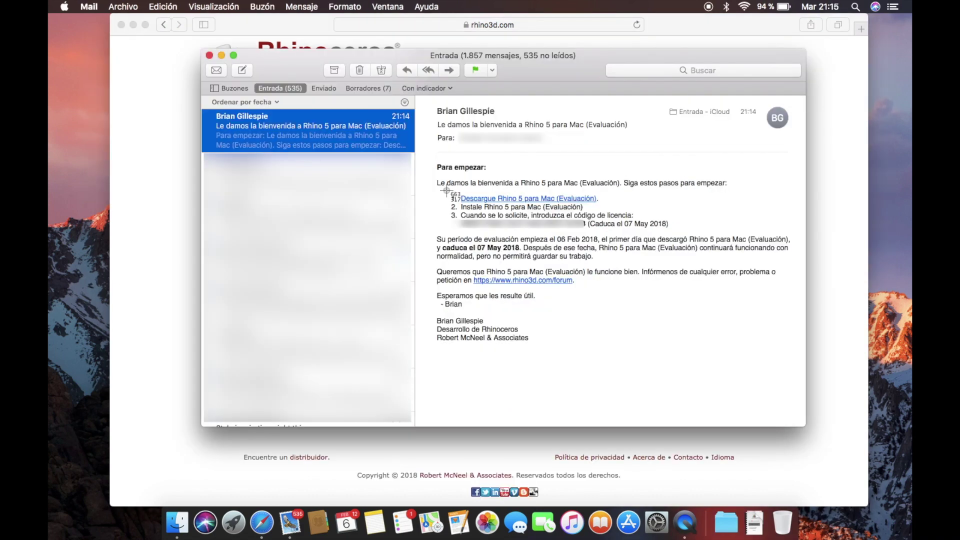
Screenshot the welcome e-mail's download step and its licence code line
{"action": "left_click_drag", "start_coordinate": [446, 191], "coordinate": [619, 206]}
{"action": "left_click_drag", "start_coordinate": [457, 220], "coordinate": [673, 229]}
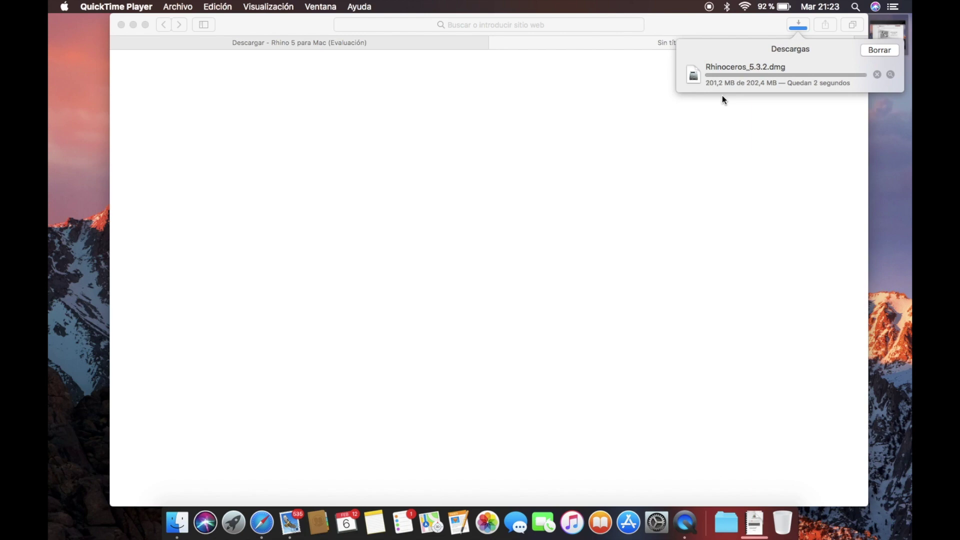
Open Rhinoceros_5.3.2.dmg from Safari's downloads and accept its licence agreement in English
{"action": "left_click", "coordinate": [714, 74]}
{"action": "double_click", "coordinate": [714, 77]}
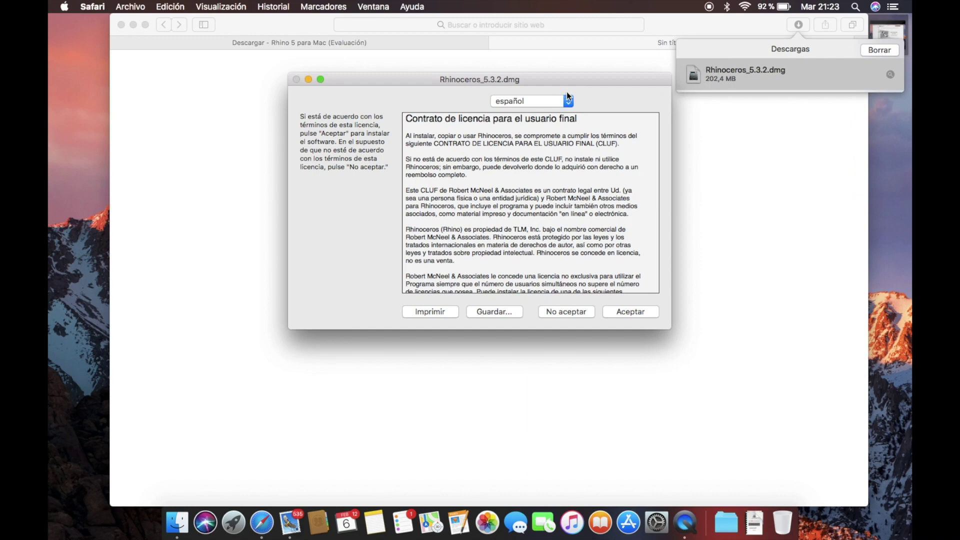
{"action": "left_click", "coordinate": [560, 103]}
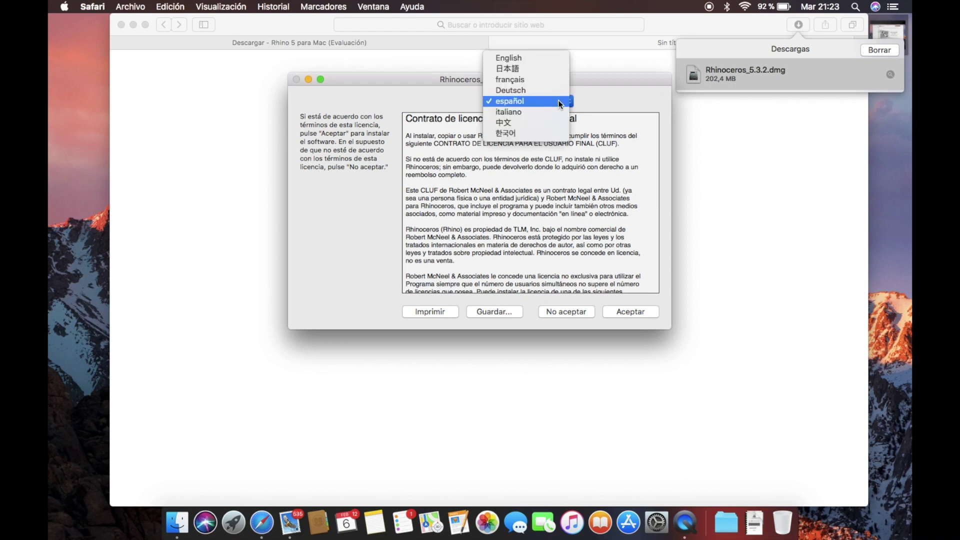
{"action": "left_click", "coordinate": [546, 59]}
{"action": "left_click", "coordinate": [631, 313]}
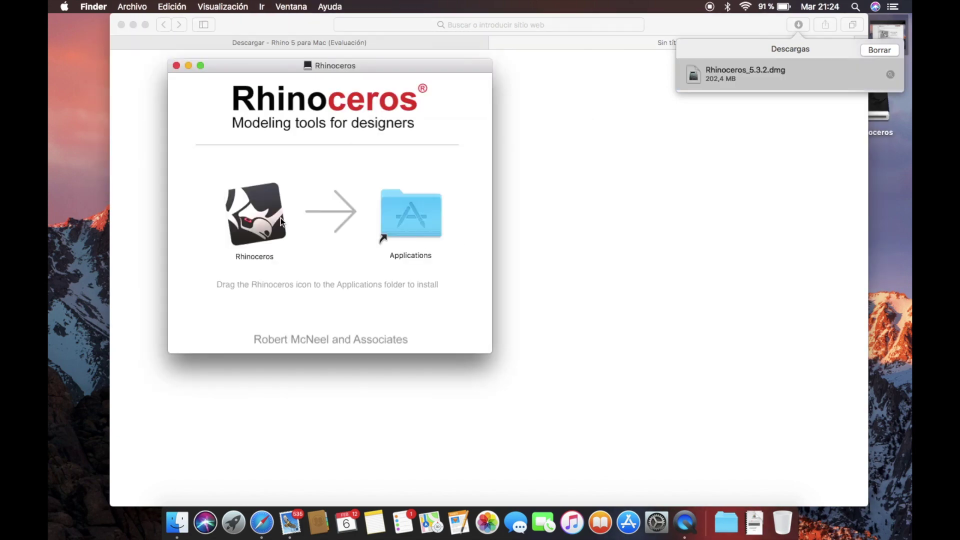
Copy Rhinoceros into Applications, close the installer window and clear Safari's downloads list
{"action": "left_click_drag", "start_coordinate": [255, 212], "coordinate": [409, 214]}
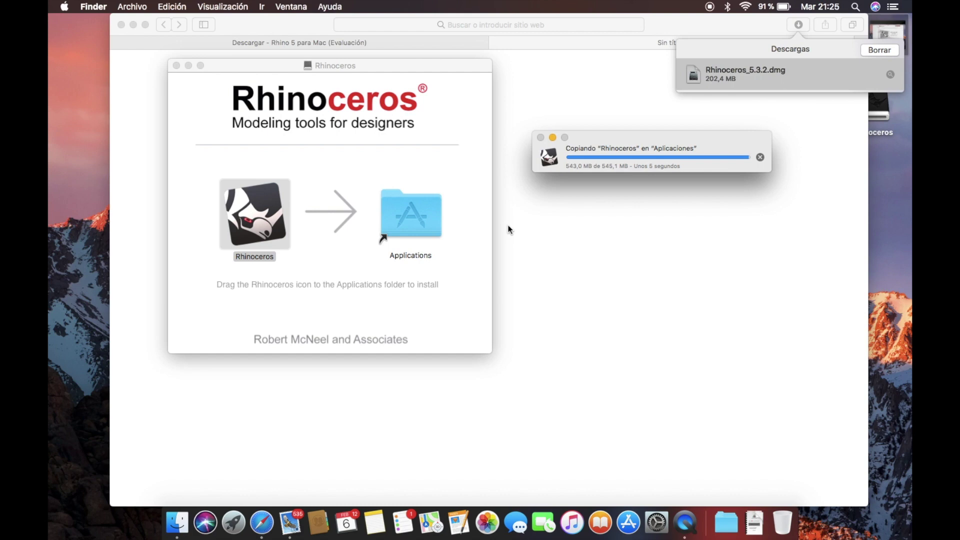
{"action": "left_click", "coordinate": [177, 65]}
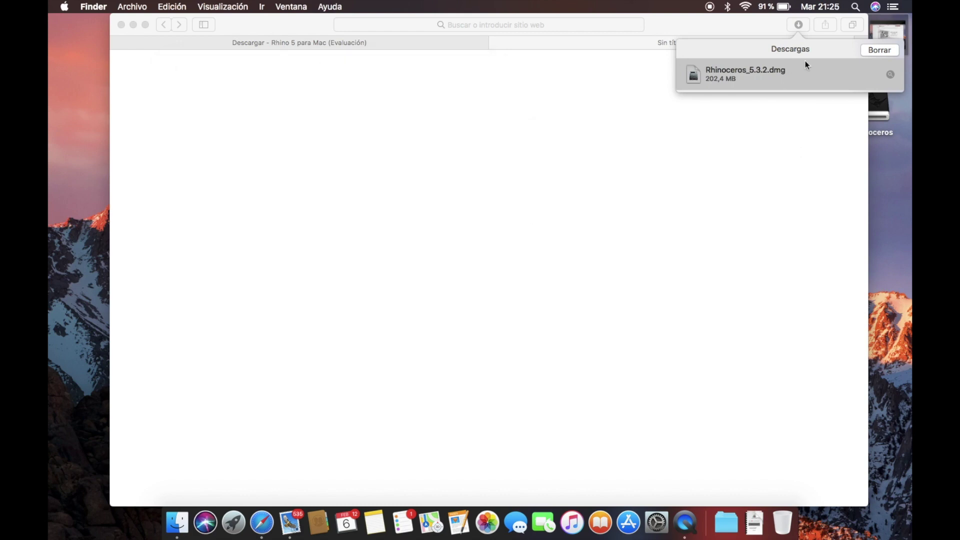
{"action": "left_click", "coordinate": [872, 52]}
{"action": "left_click", "coordinate": [885, 98]}
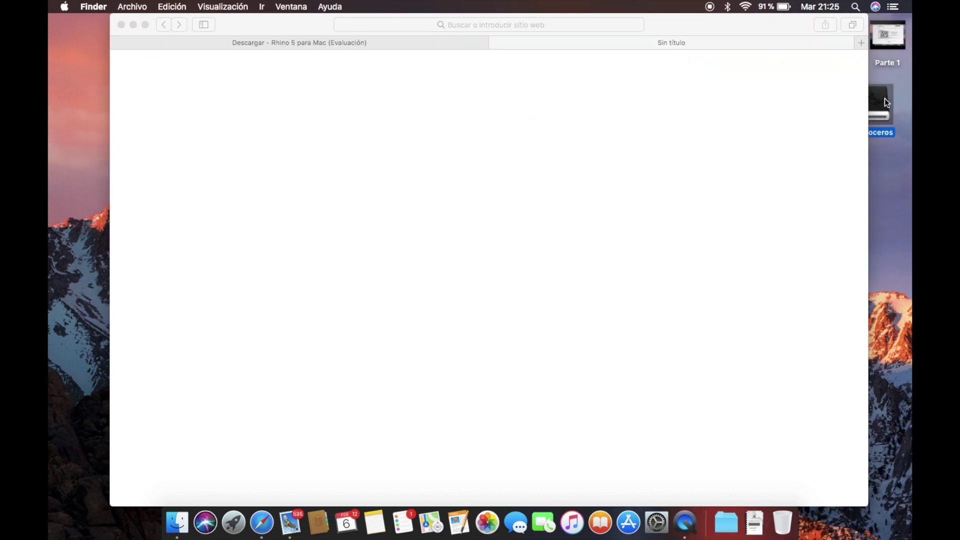
Eject the Rhinoceros disk image and launch Rhinoceros from Aplicaciones, confirming Abrir
{"action": "left_click_drag", "start_coordinate": [884, 98], "coordinate": [792, 529]}
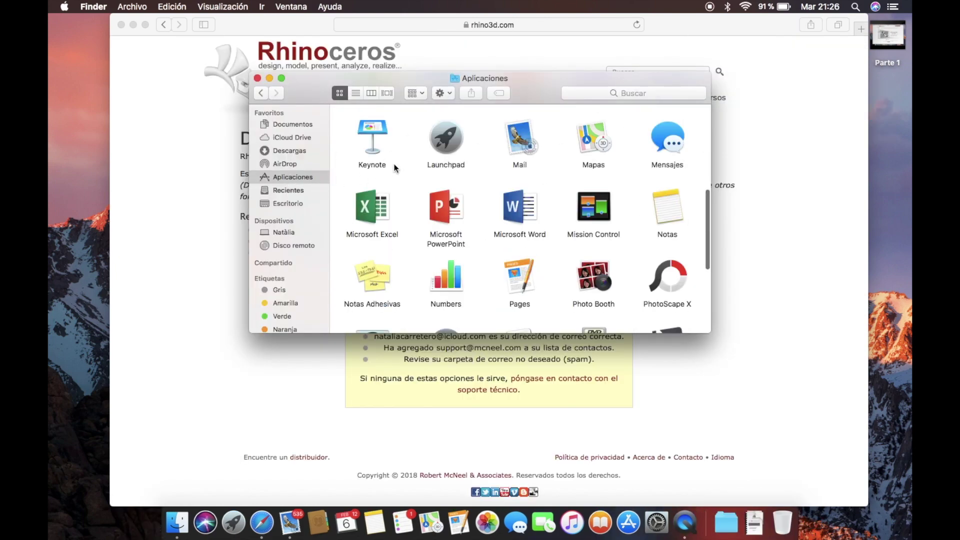
{"action": "key", "text": "r"}
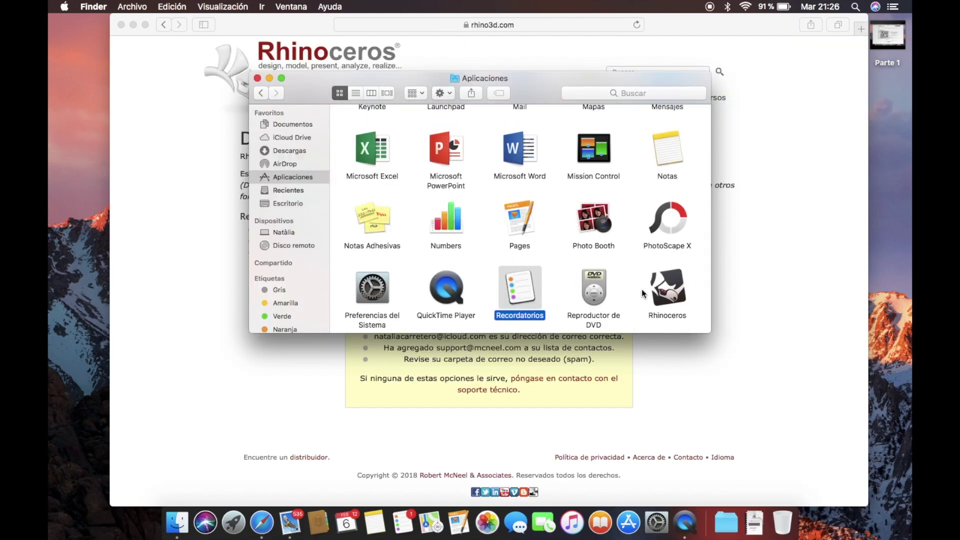
{"action": "left_click", "coordinate": [664, 290]}
{"action": "double_click", "coordinate": [681, 289]}
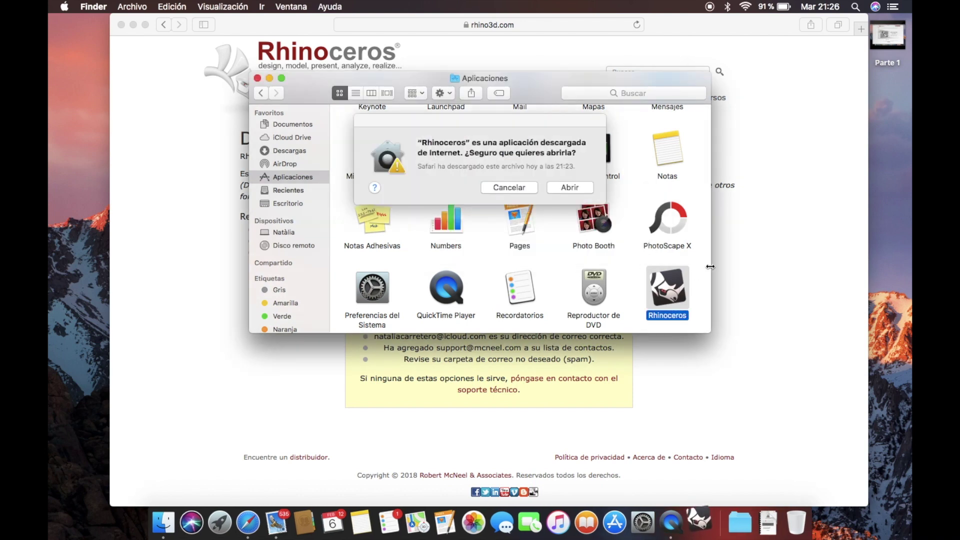
{"action": "left_click", "coordinate": [588, 189]}
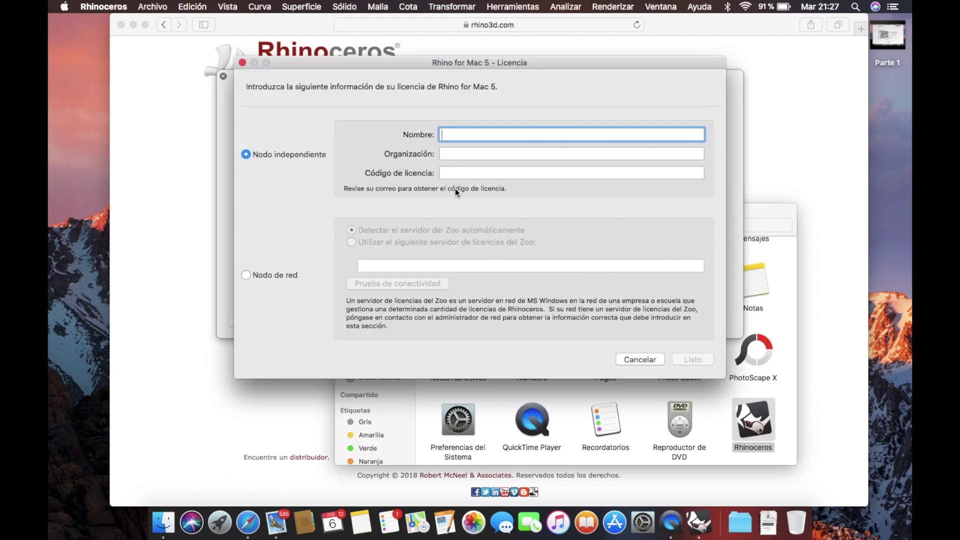
Enter a name, organization and the pasted licence code, then run the evaluation with a new model
{"action": "type", "text": "blablaba"}
{"action": "type", "text": "blablabla"}
{"action": "key", "text": "Tab"}
{"action": "key", "text": "super+v"}
{"action": "key", "text": "Return"}
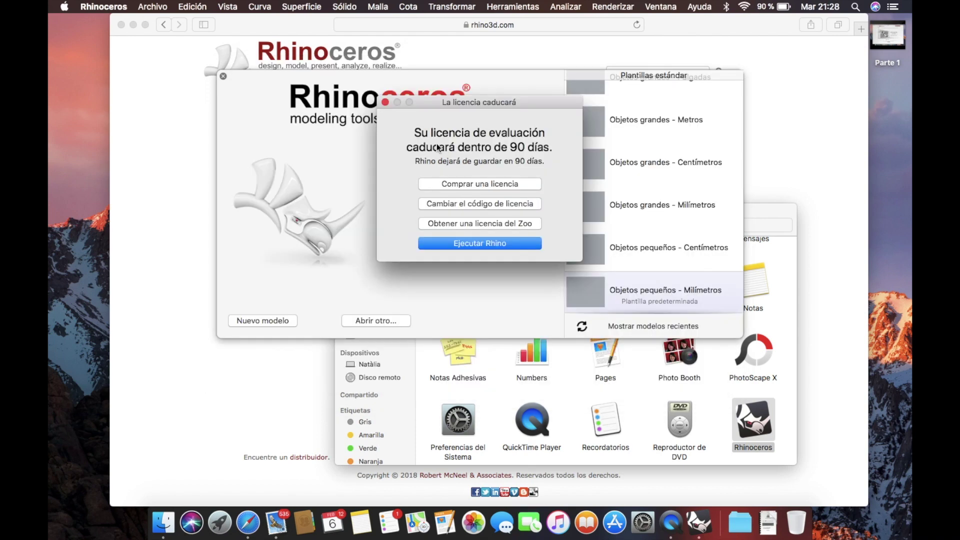
{"action": "left_click", "coordinate": [470, 245]}
{"action": "left_click", "coordinate": [281, 321]}
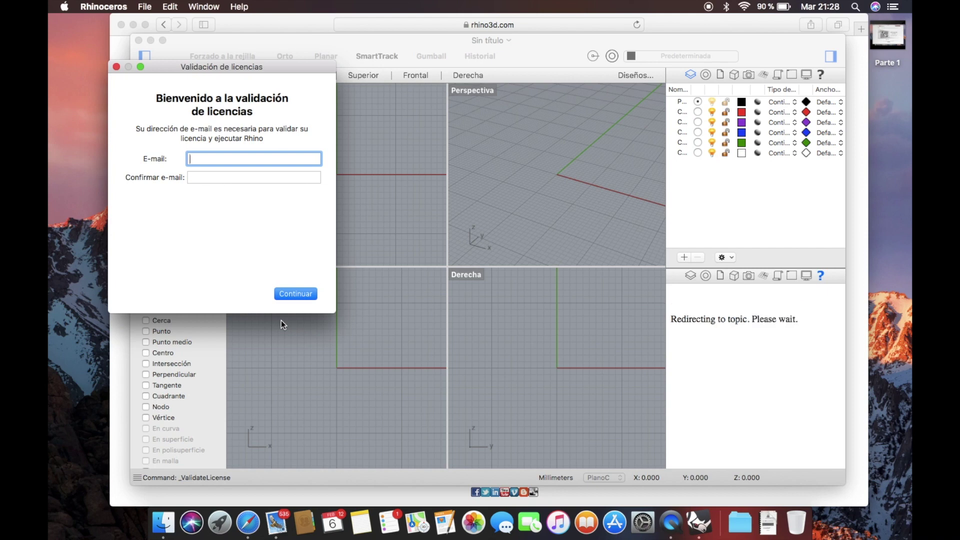
Submit the validation e-mail, skip registration, validate the licence and close the window
{"action": "left_click", "coordinate": [283, 294]}
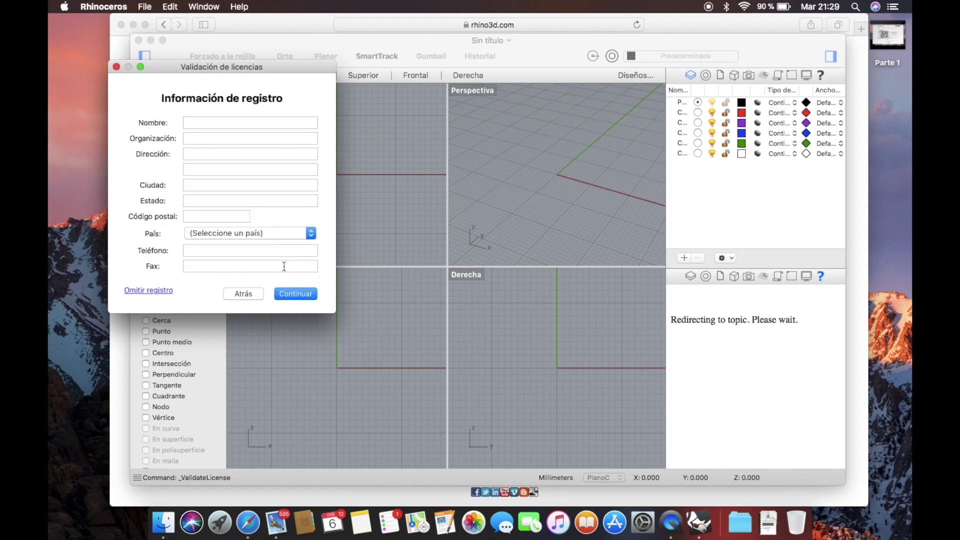
{"action": "left_click", "coordinate": [161, 291]}
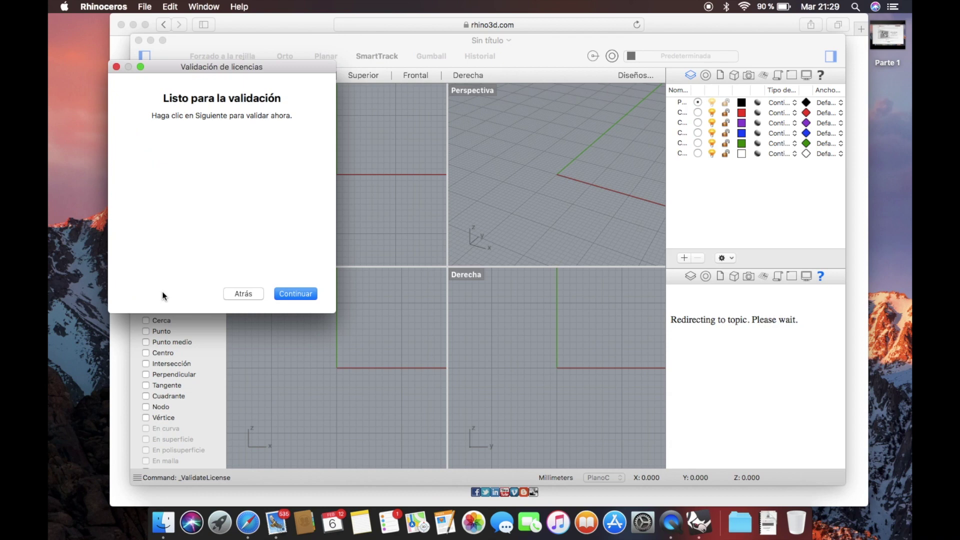
{"action": "left_click", "coordinate": [287, 296]}
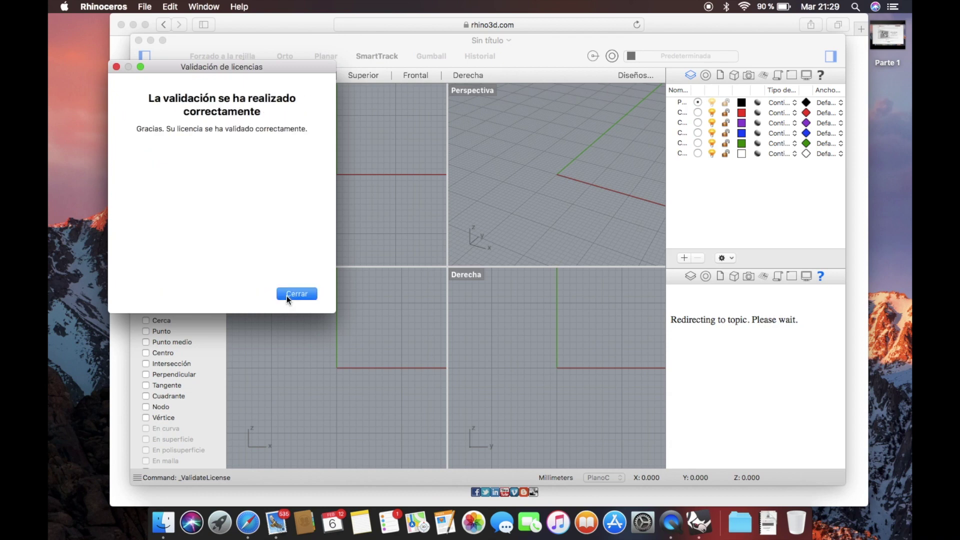
{"action": "left_click", "coordinate": [287, 296]}
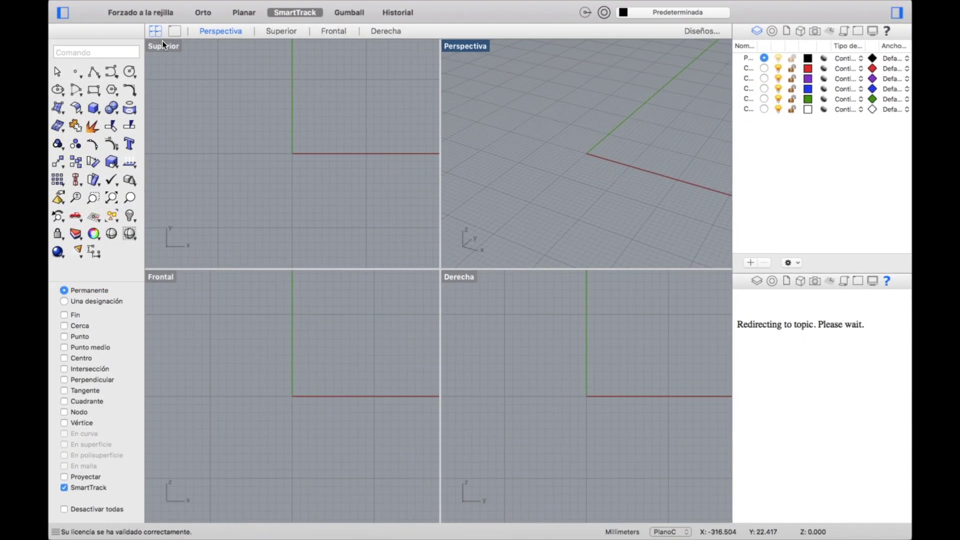